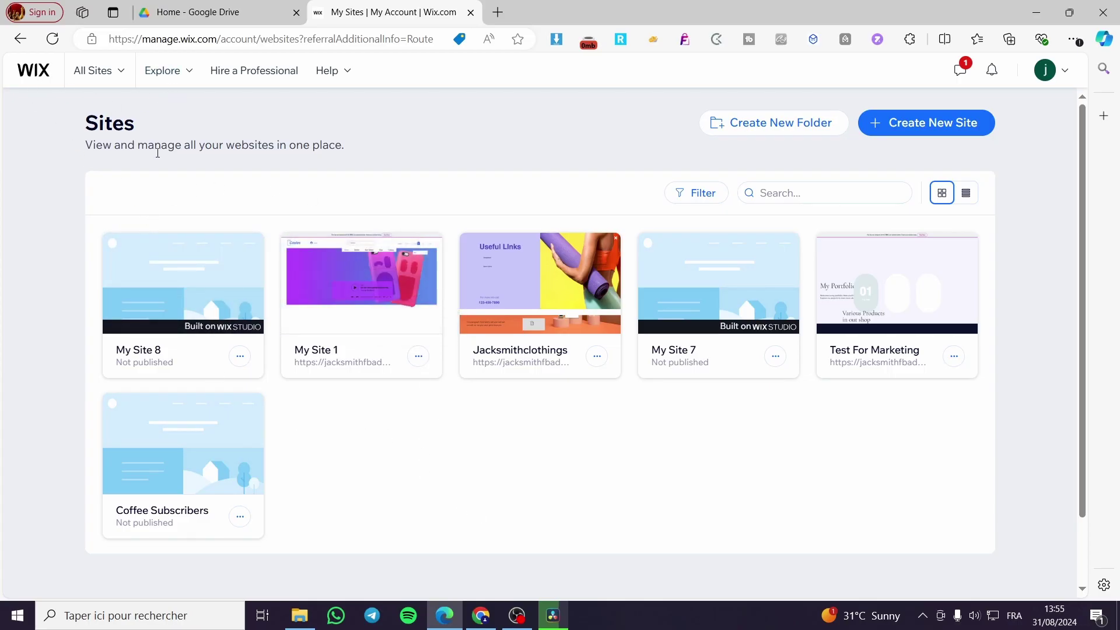
Launch the Wix Editor for My Site 1 from its site card
left_click(388, 292)
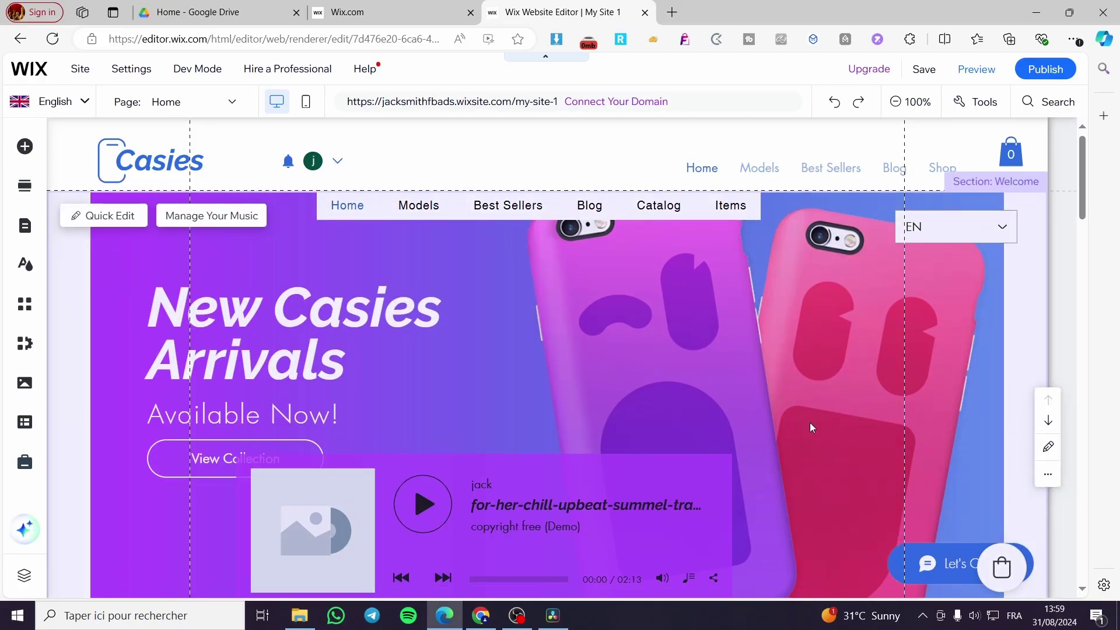
scroll(940, 505, "down", 2)
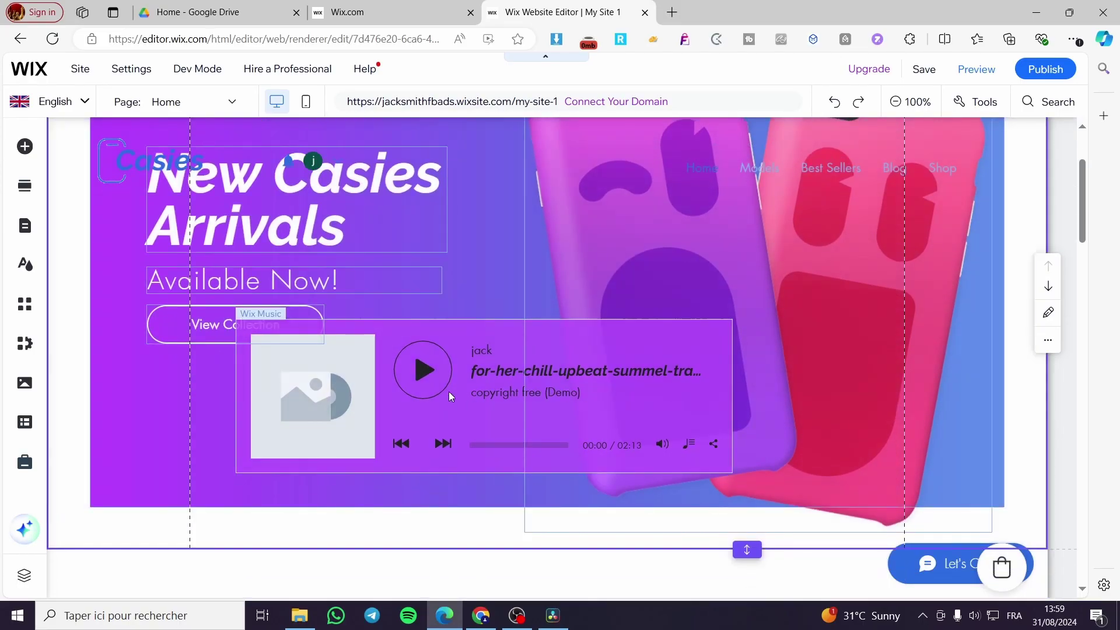
Delete the Wix Music player from the hero and nudge the EN language menu up-left
left_click(449, 392)
key("Delete")
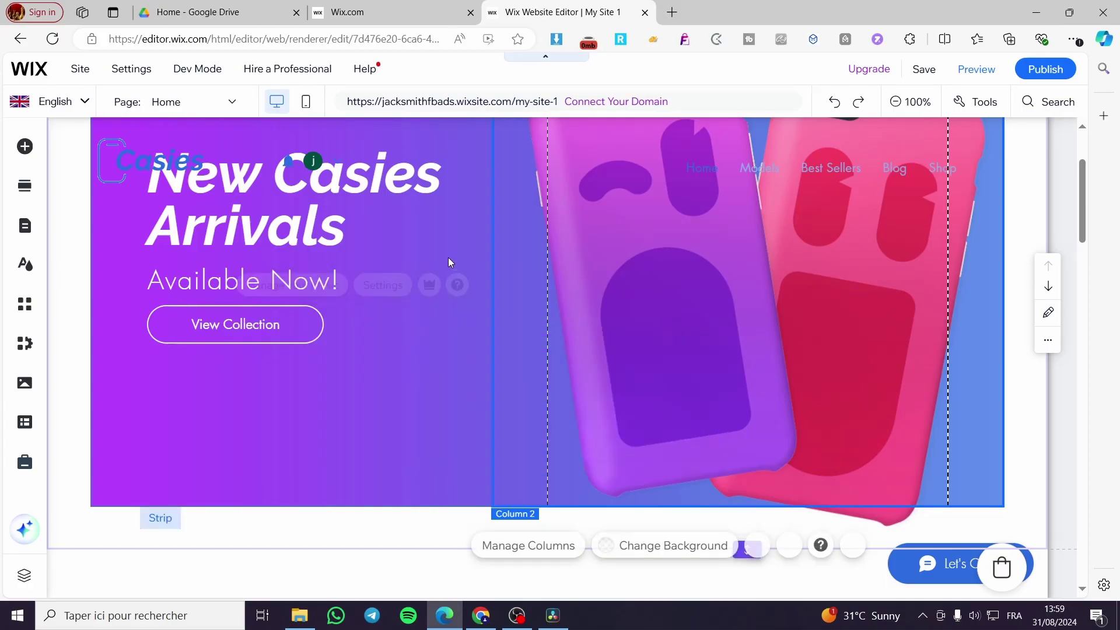
left_click(394, 11)
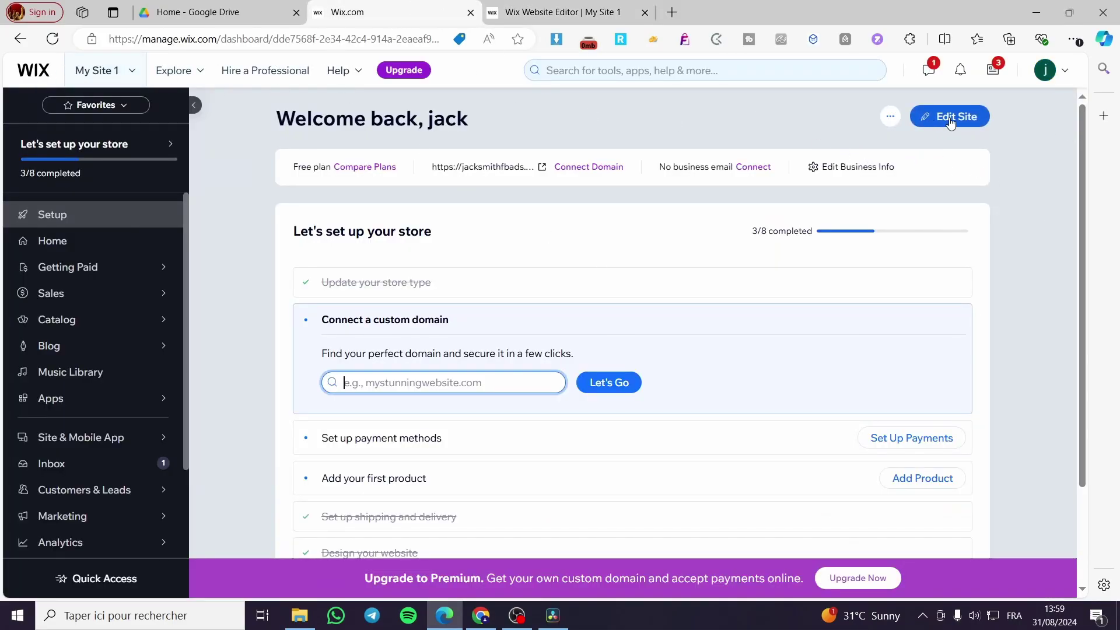
left_click(562, 12)
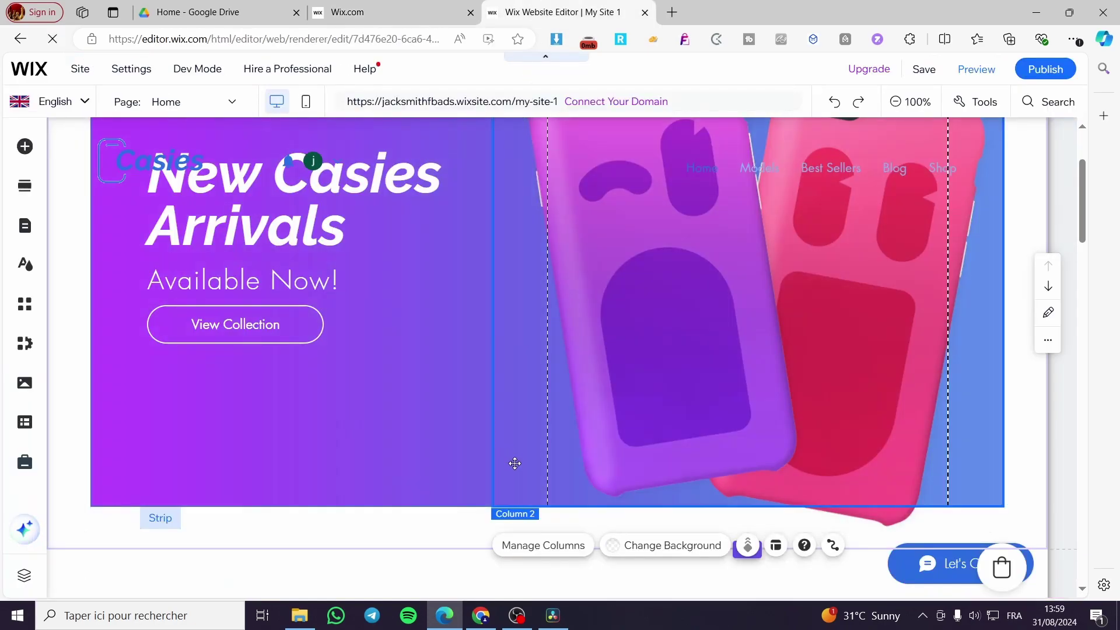
scroll(612, 350, "up", 3)
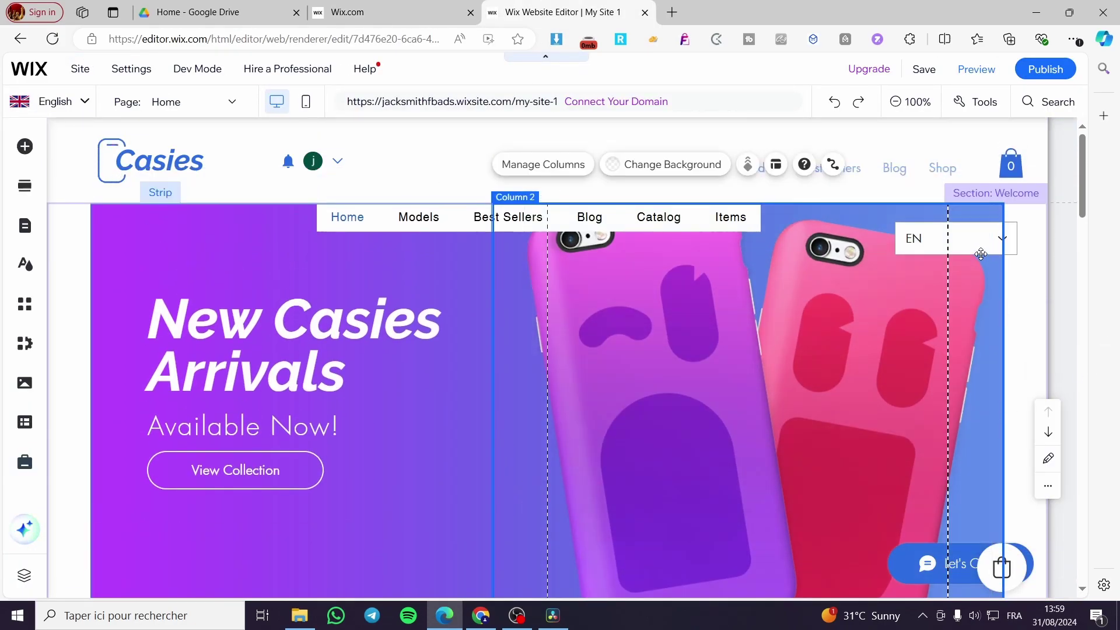
left_click_drag(927, 242, 903, 237)
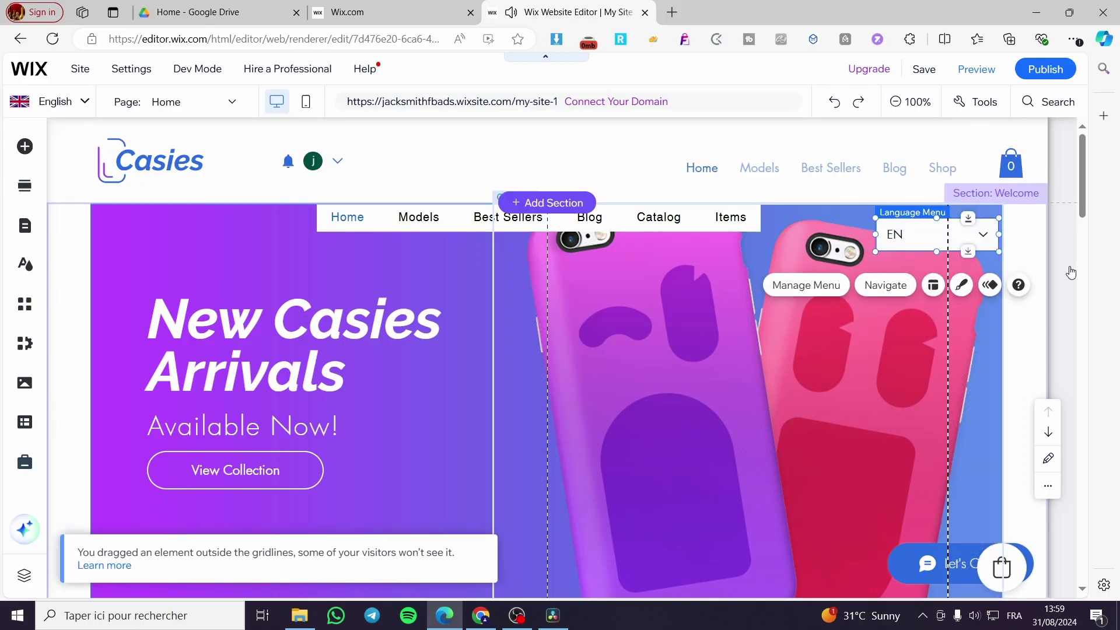
left_click(462, 365)
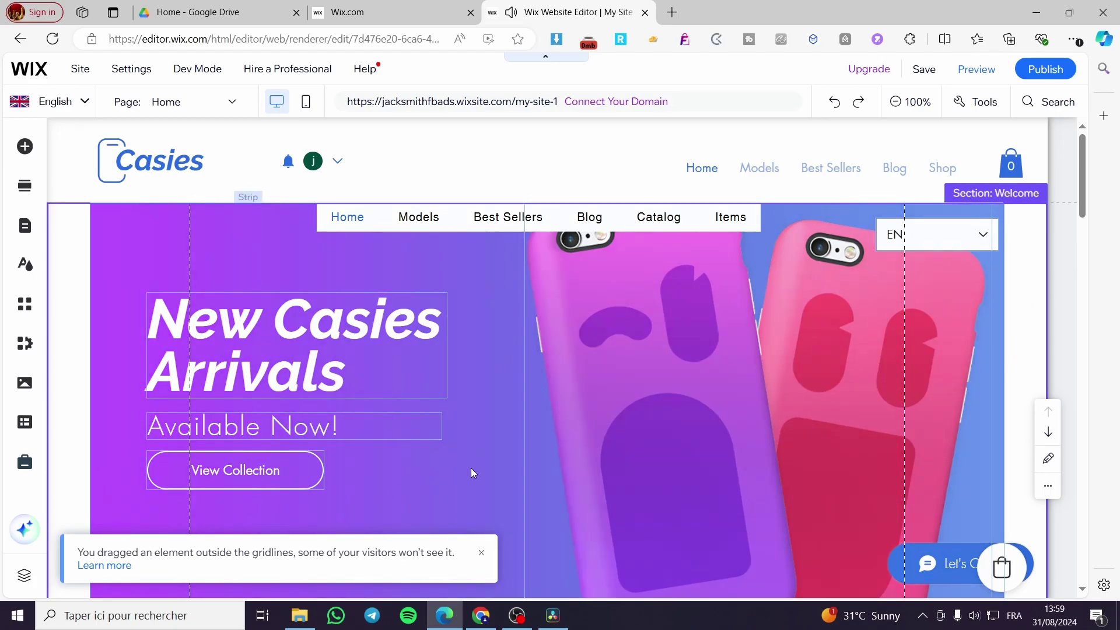
scroll(471, 473, "down", 5)
scroll(432, 453, "down", 5)
scroll(414, 452, "down", 5)
scroll(415, 452, "down", 2)
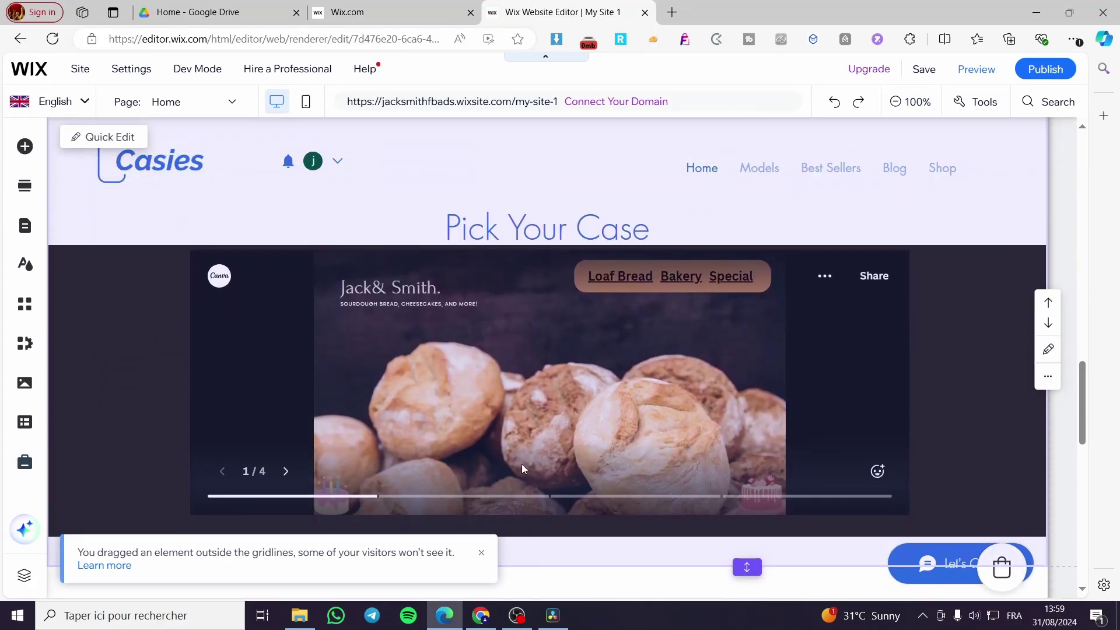
scroll(382, 439, "up", 5)
scroll(401, 480, "up", 1)
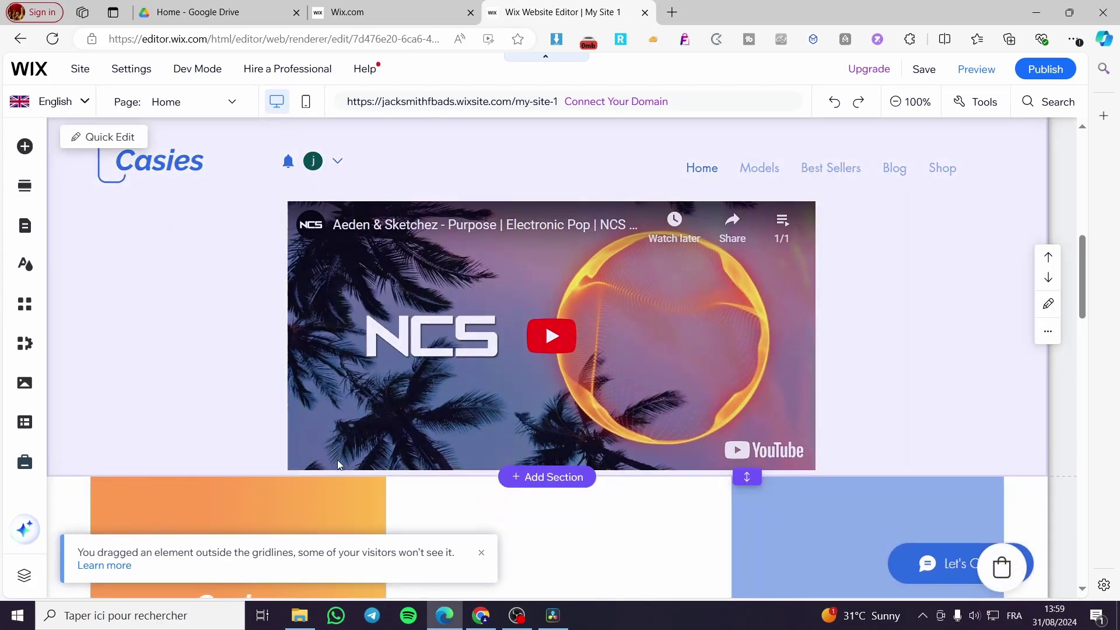
scroll(317, 451, "up", 5)
scroll(317, 450, "up", 3)
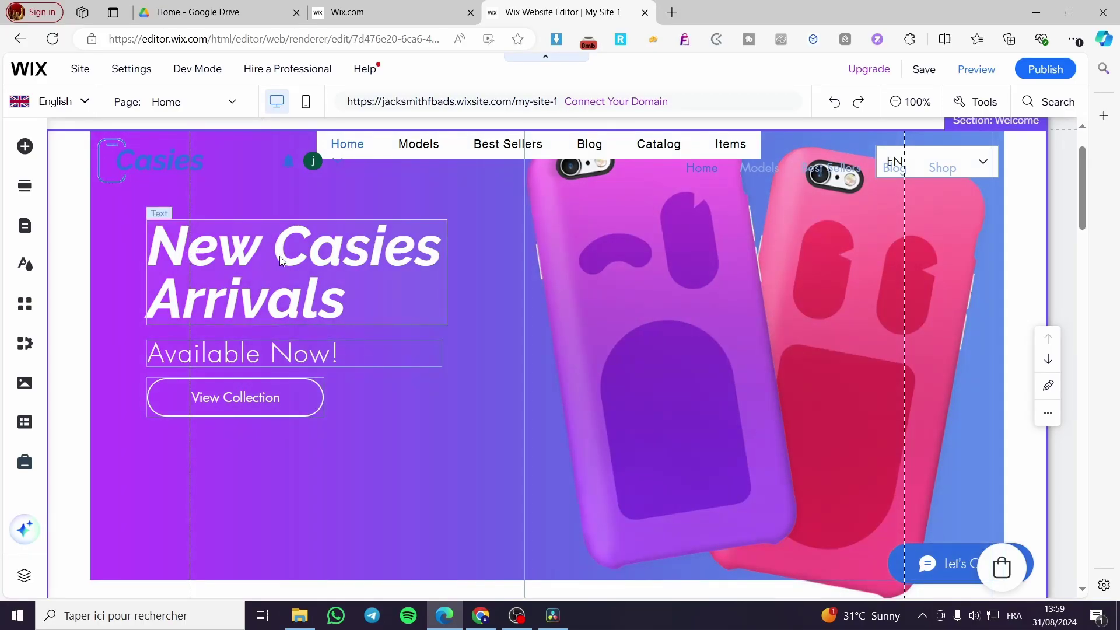
Browse the Text & Icon button styles under Add Elements > Button
left_click(249, 402)
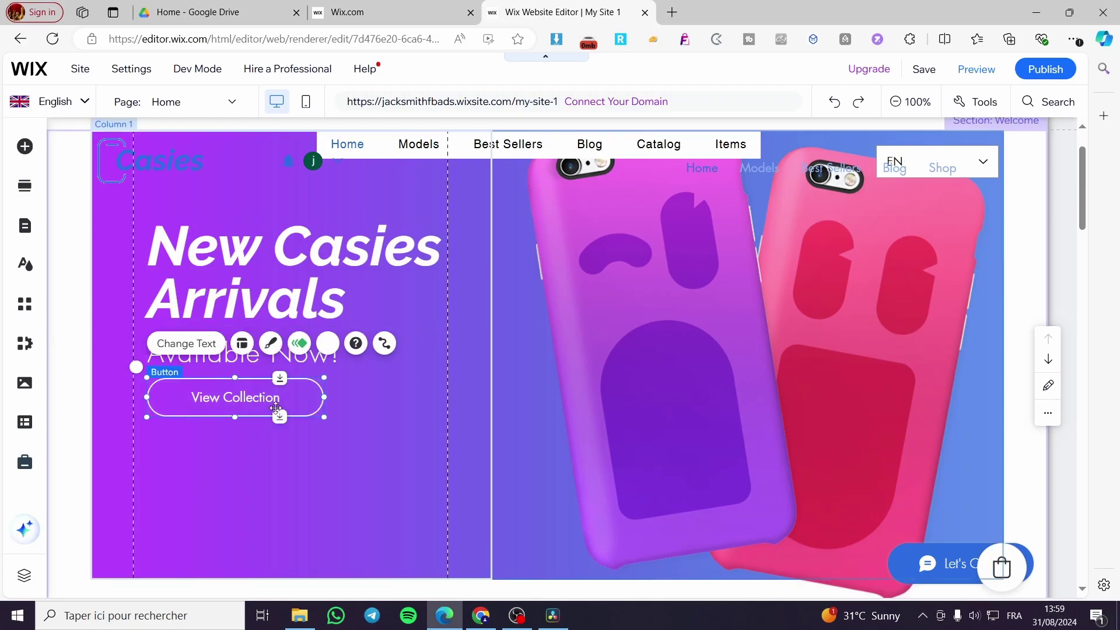
left_click(24, 146)
left_click(81, 212)
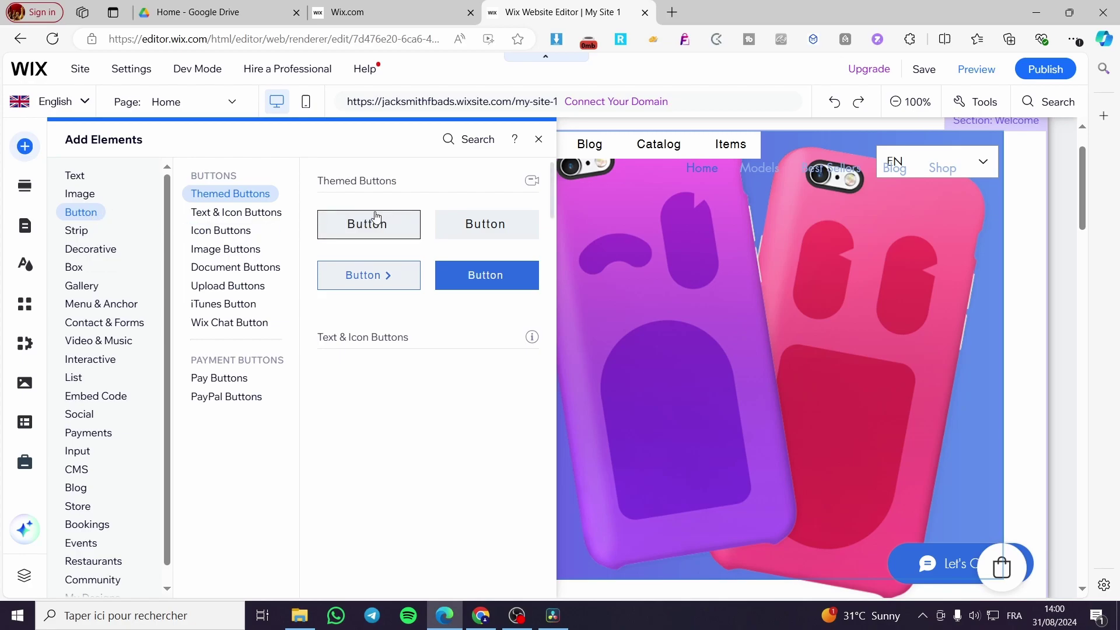
left_click(220, 249)
left_click(230, 194)
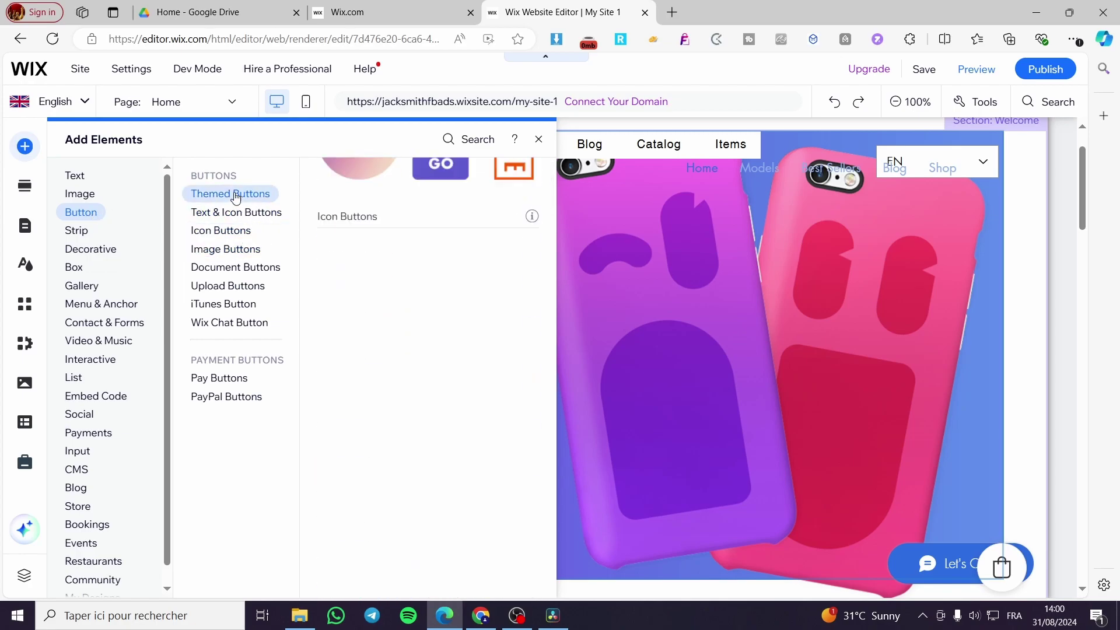
left_click(236, 211)
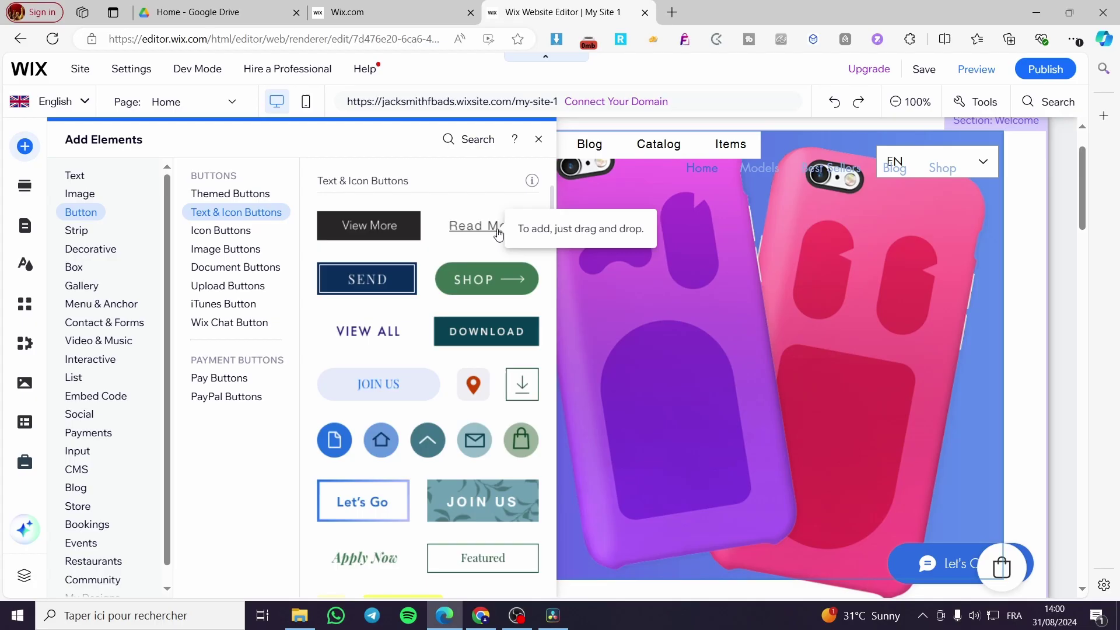
scroll(421, 385, "down", 3)
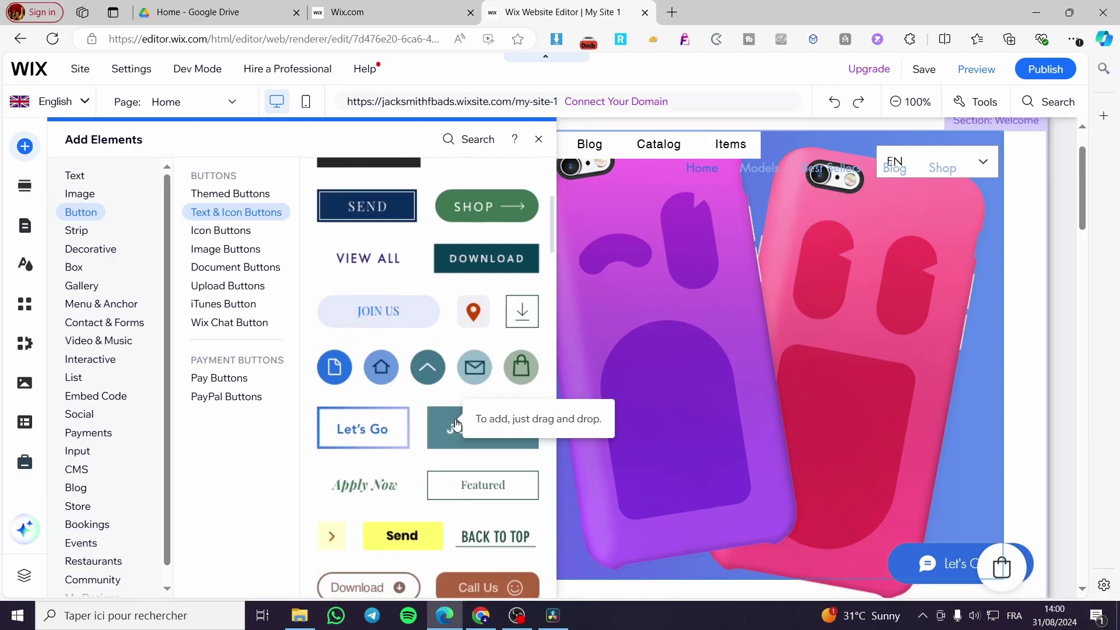
scroll(437, 411, "down", 3)
scroll(451, 437, "down", 3)
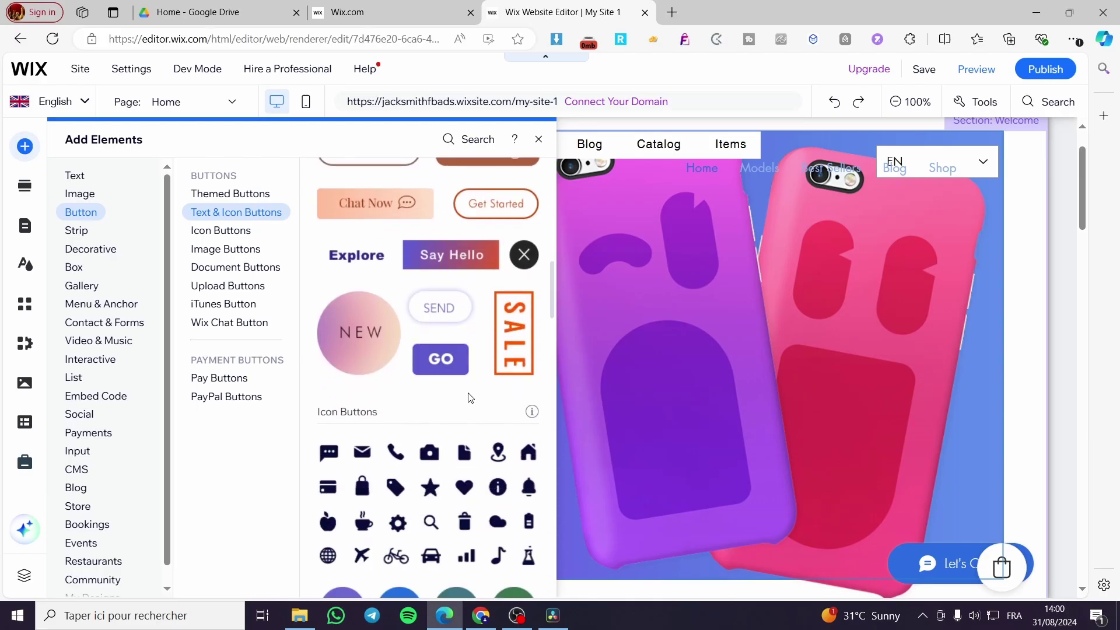
scroll(481, 368, "down", 3)
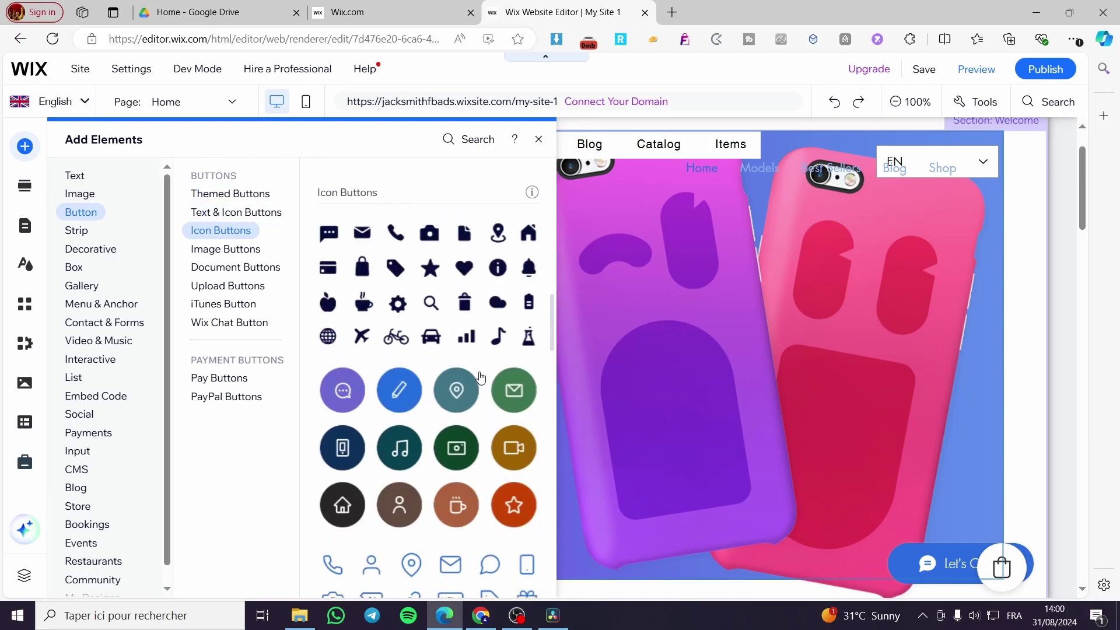
scroll(480, 368, "down", 3)
scroll(455, 376, "up", 7)
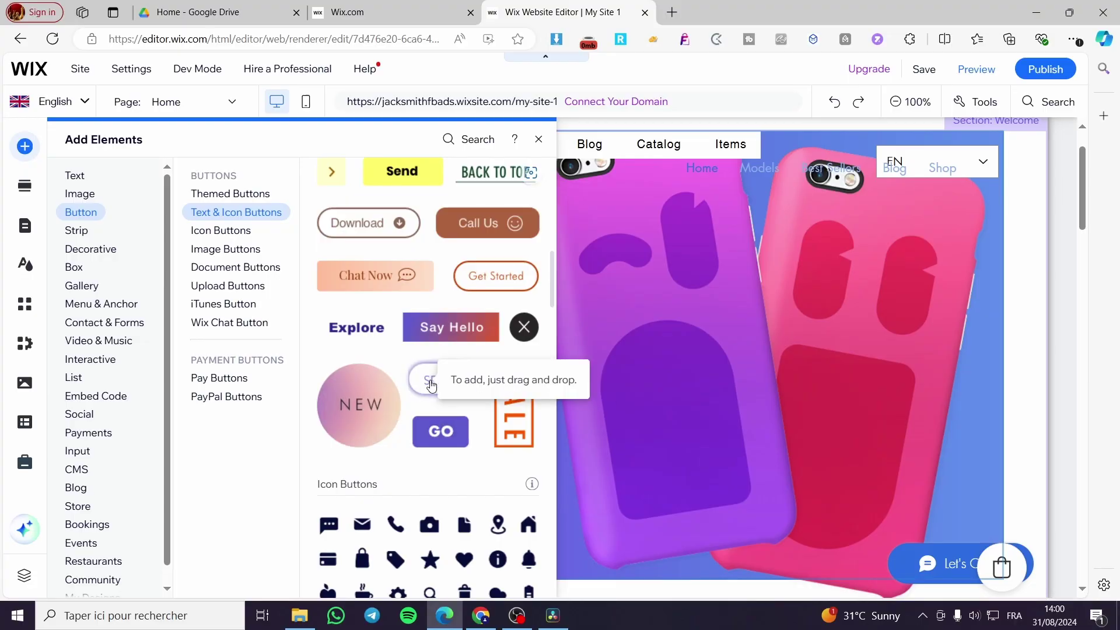
scroll(411, 391, "up", 1)
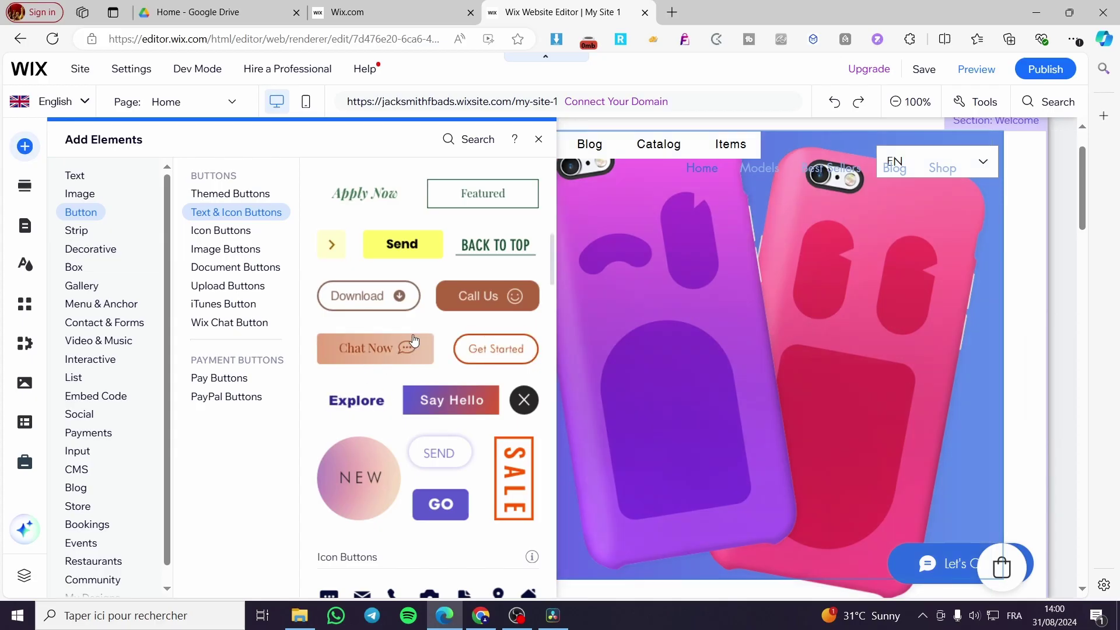
scroll(795, 301, "up", 1)
scroll(414, 366, "up", 3)
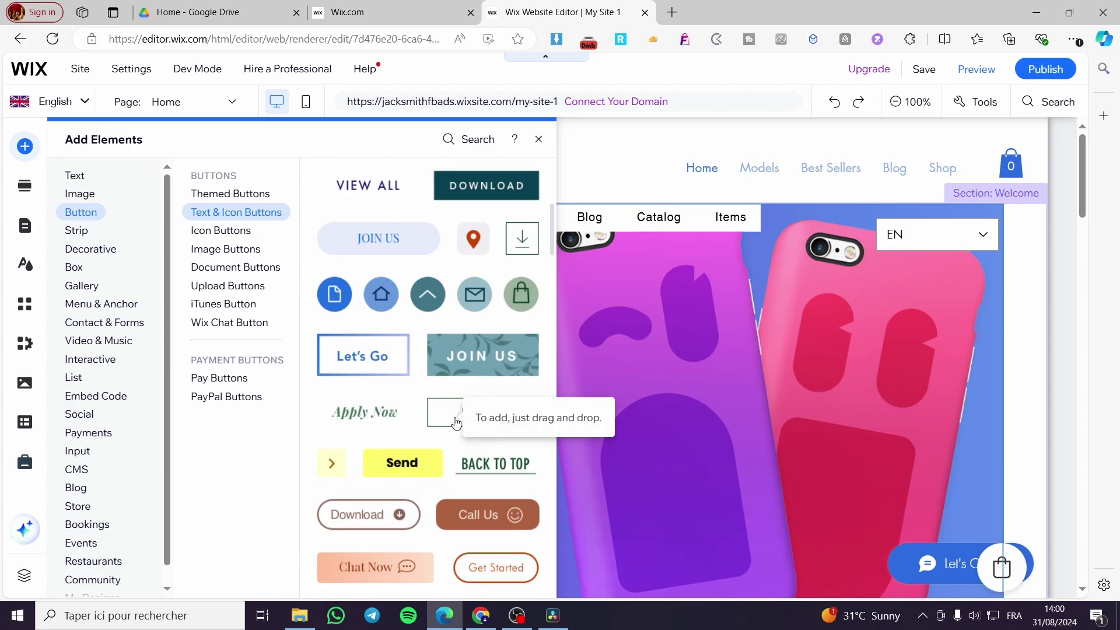
Add a Featured button below View Collection, labelled Read More and linked to Shop
mouse_move(455, 418)
left_mouse_down()
mouse_move(556, 375)
mouse_move(305, 528)
left_mouse_up()
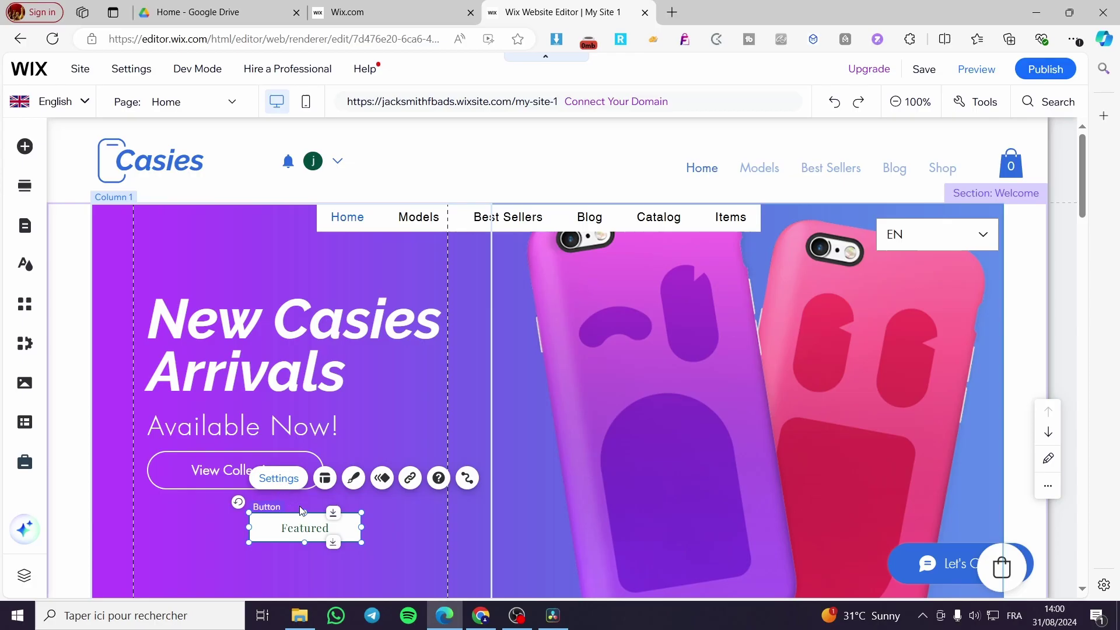
left_click(278, 478)
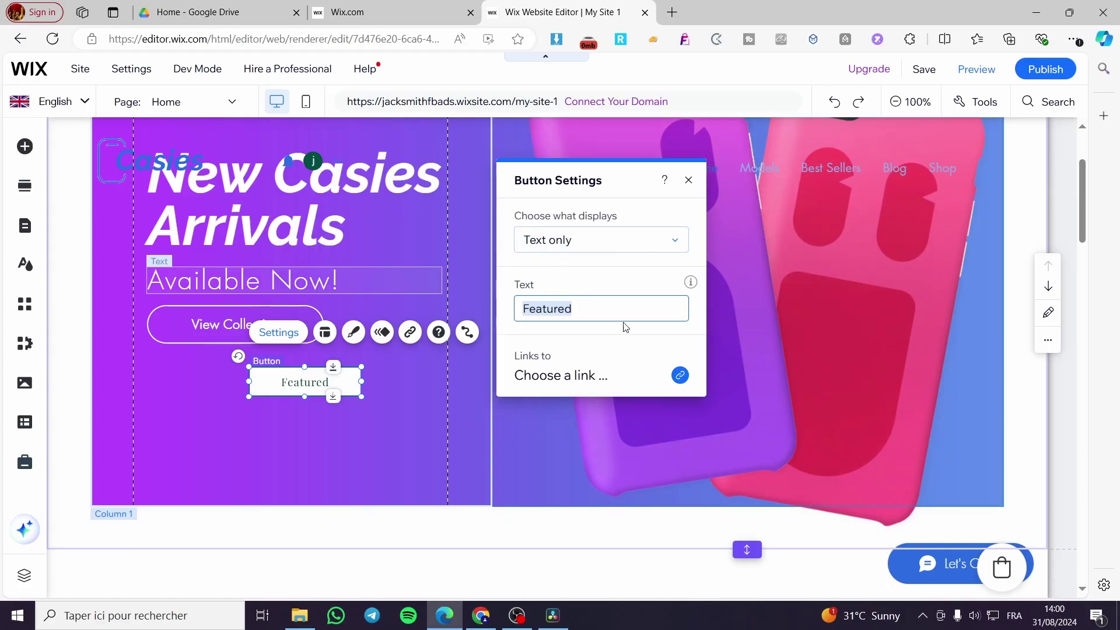
type("Read Mo")
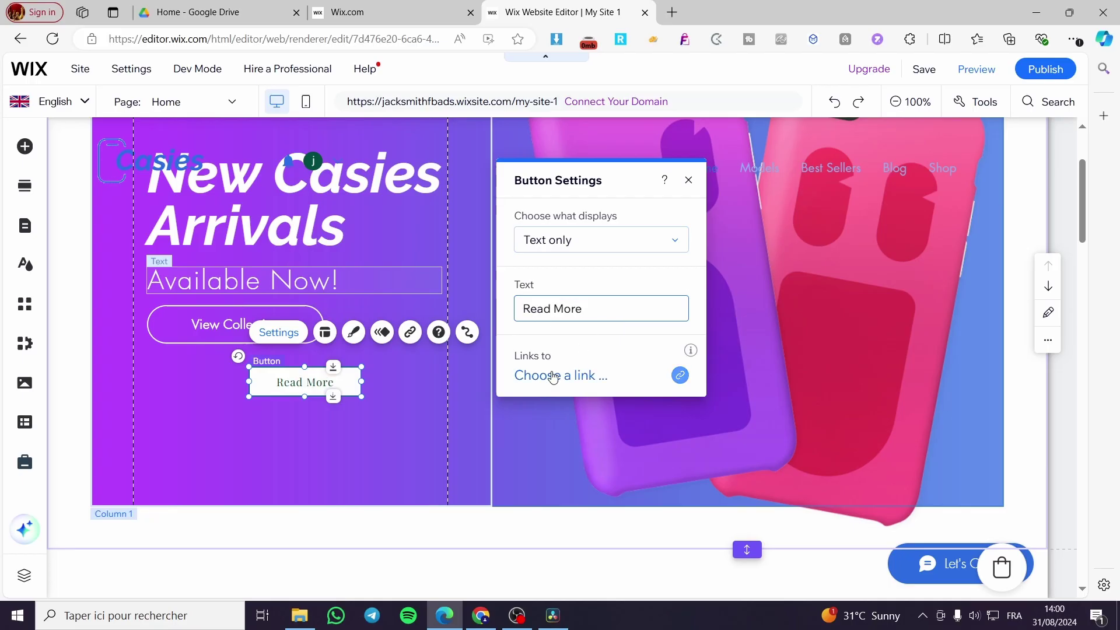
left_click(680, 375)
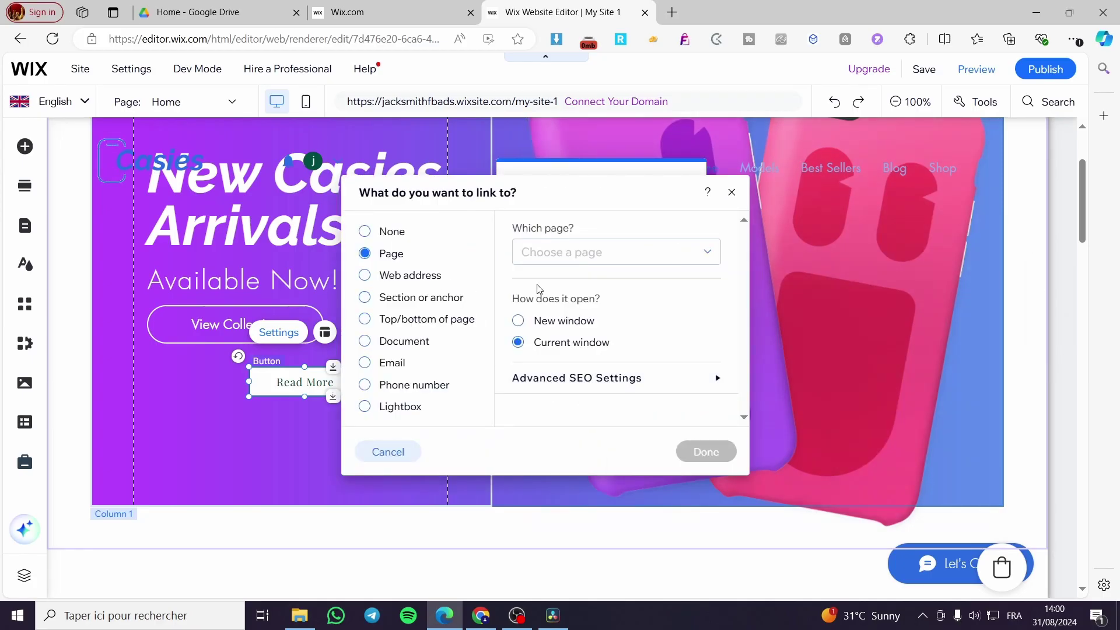
left_click(616, 253)
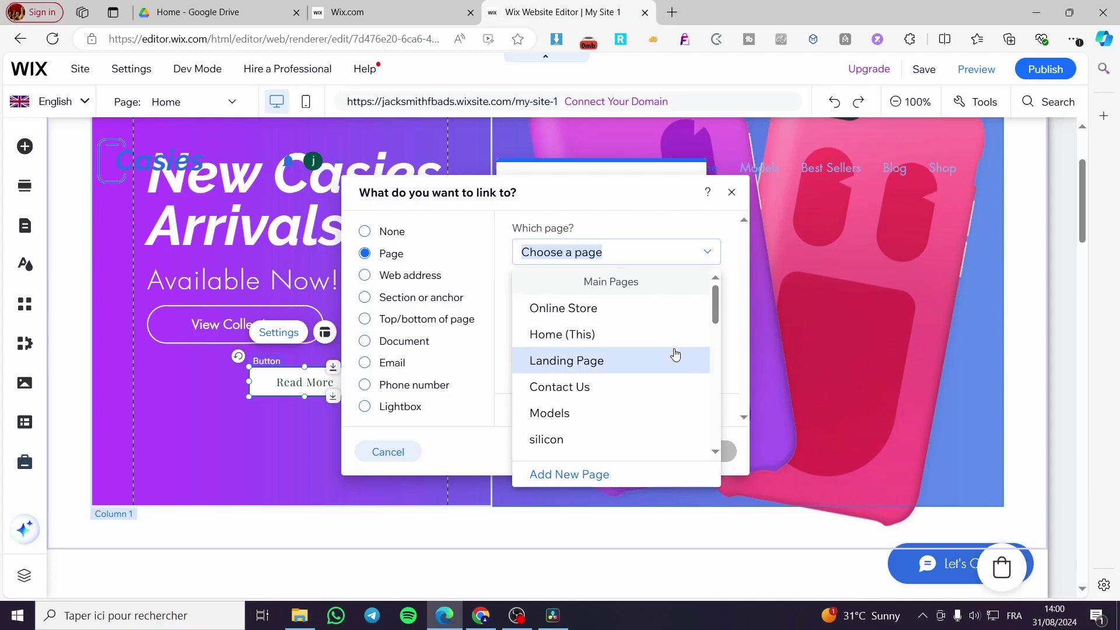
scroll(674, 358, "down", 3)
left_click(630, 383)
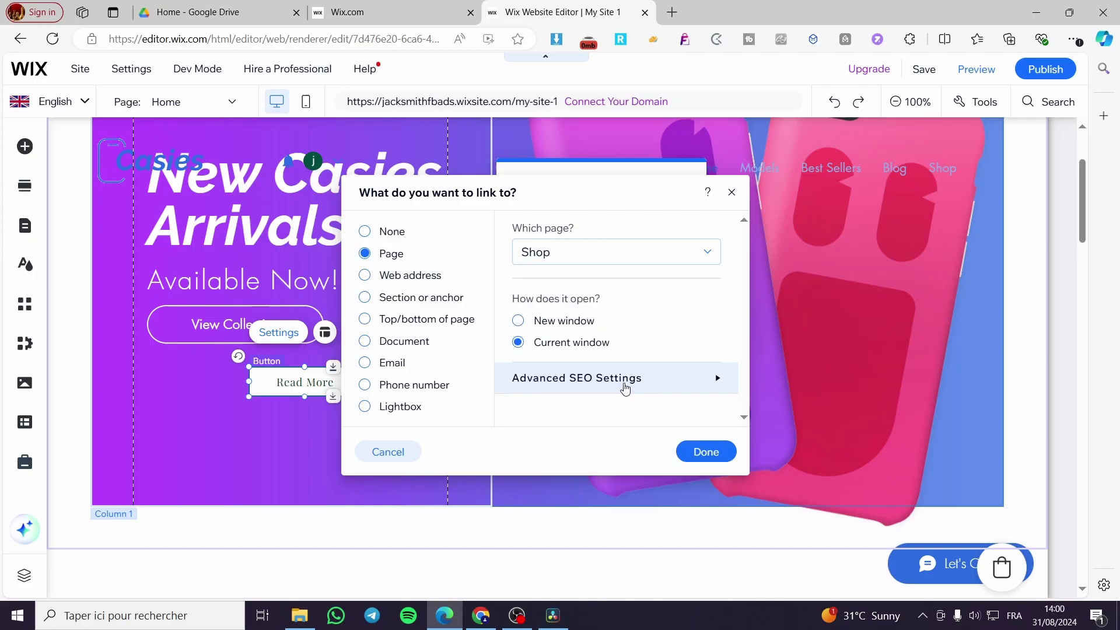
left_click(706, 451)
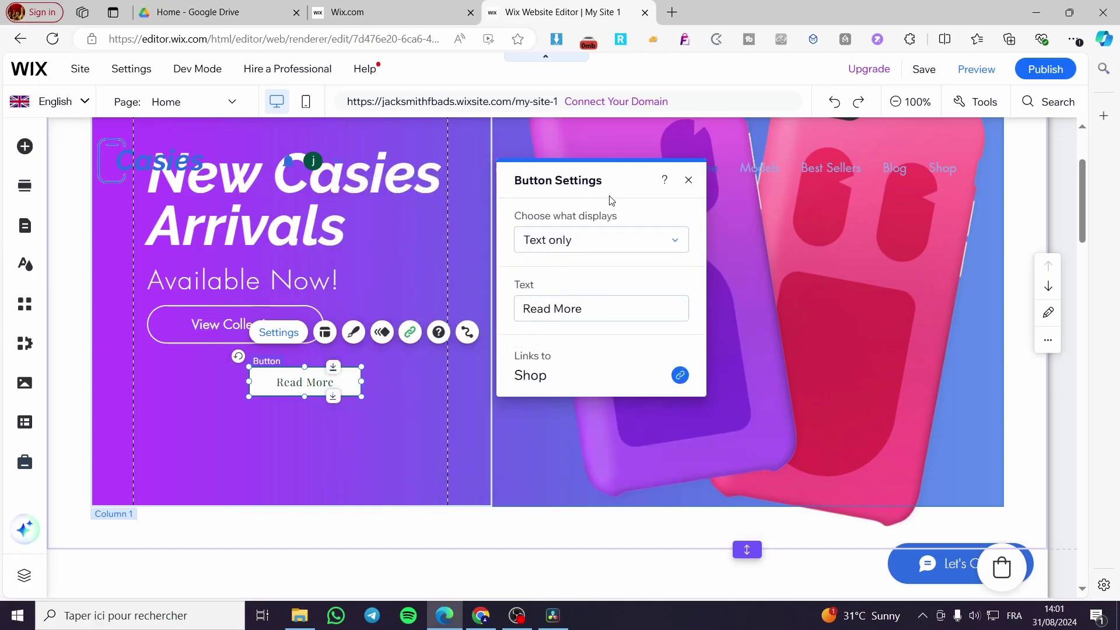
left_click(690, 183)
Drag the Read More button up-left to sit directly beneath View Collection
left_click_drag(289, 384, 187, 364)
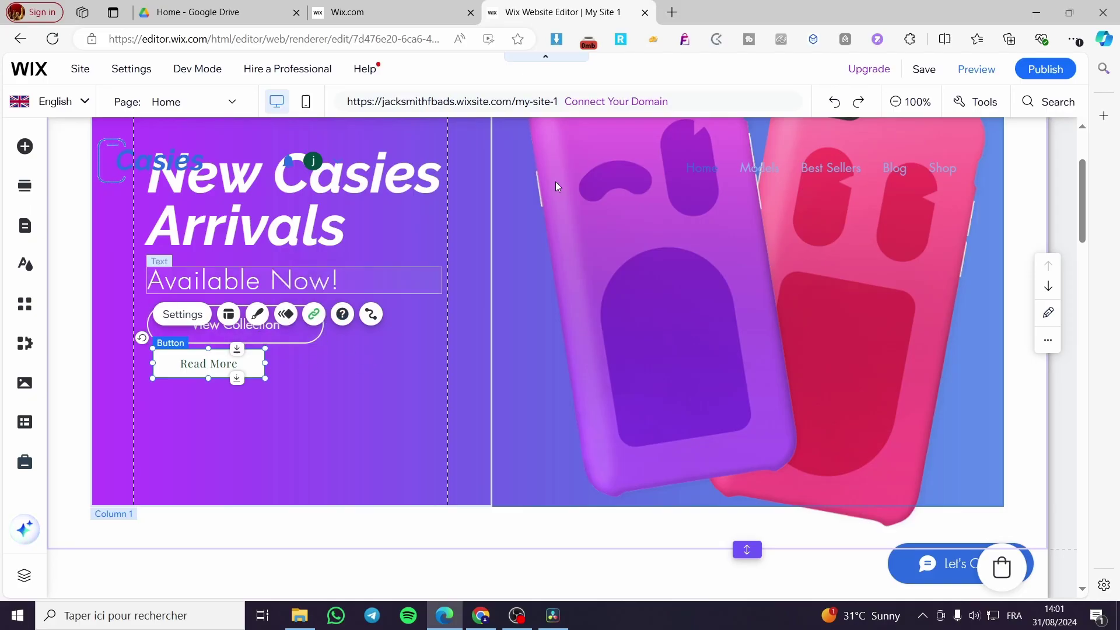
scroll(526, 307, "up", 3)
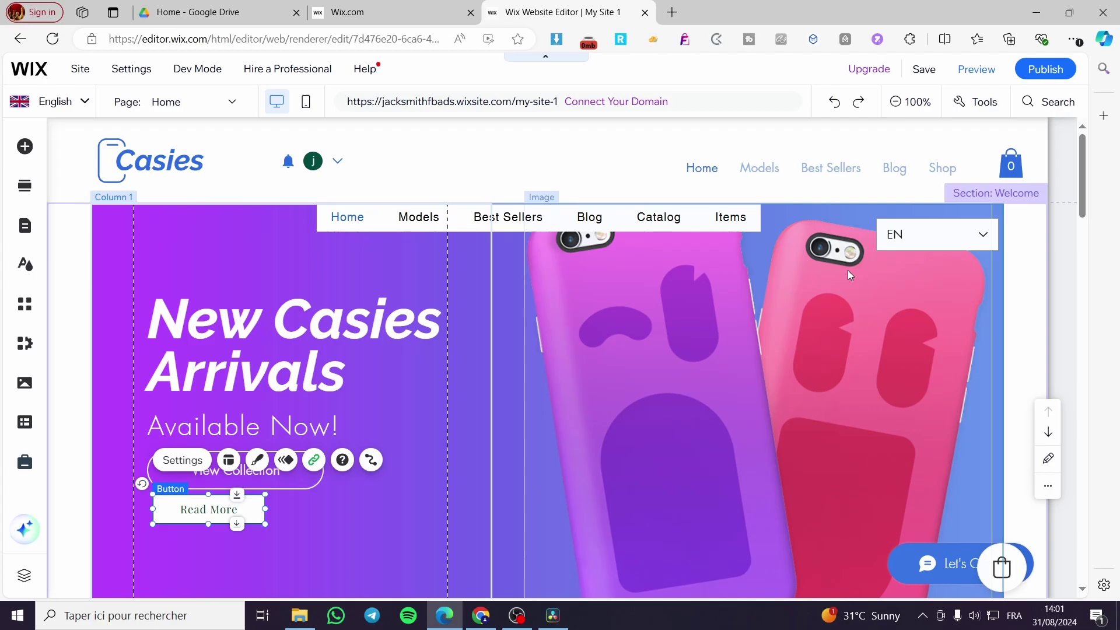